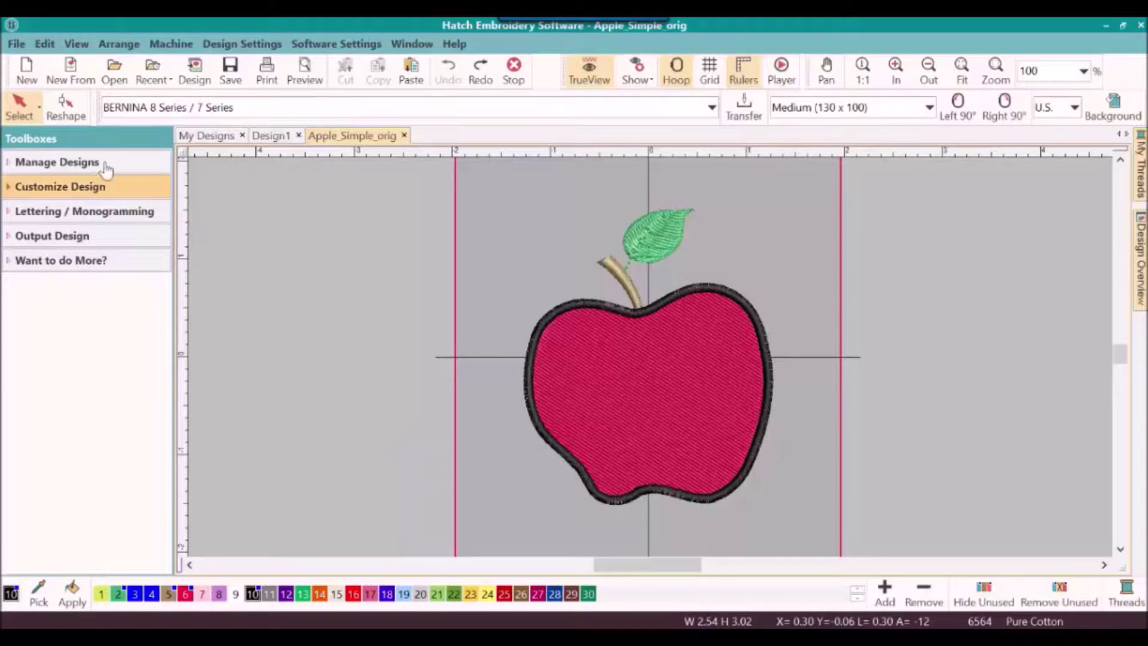
- Save the apple design as Apple_Simple_1, overwriting the existing file of that name
left_click(17, 44)
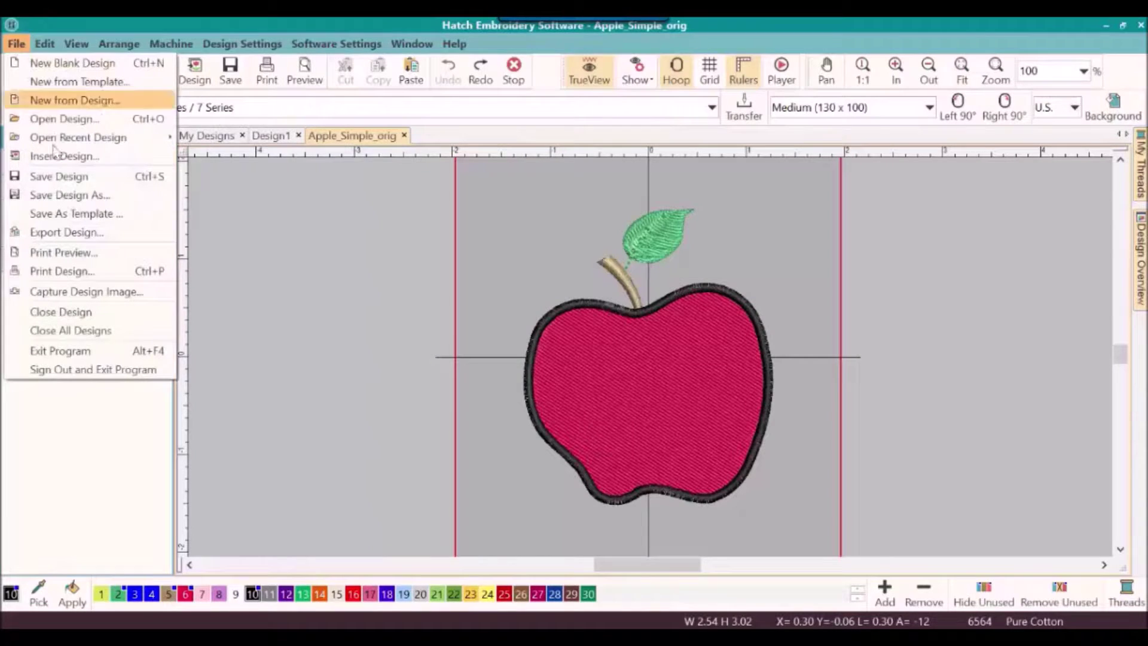
left_click(70, 195)
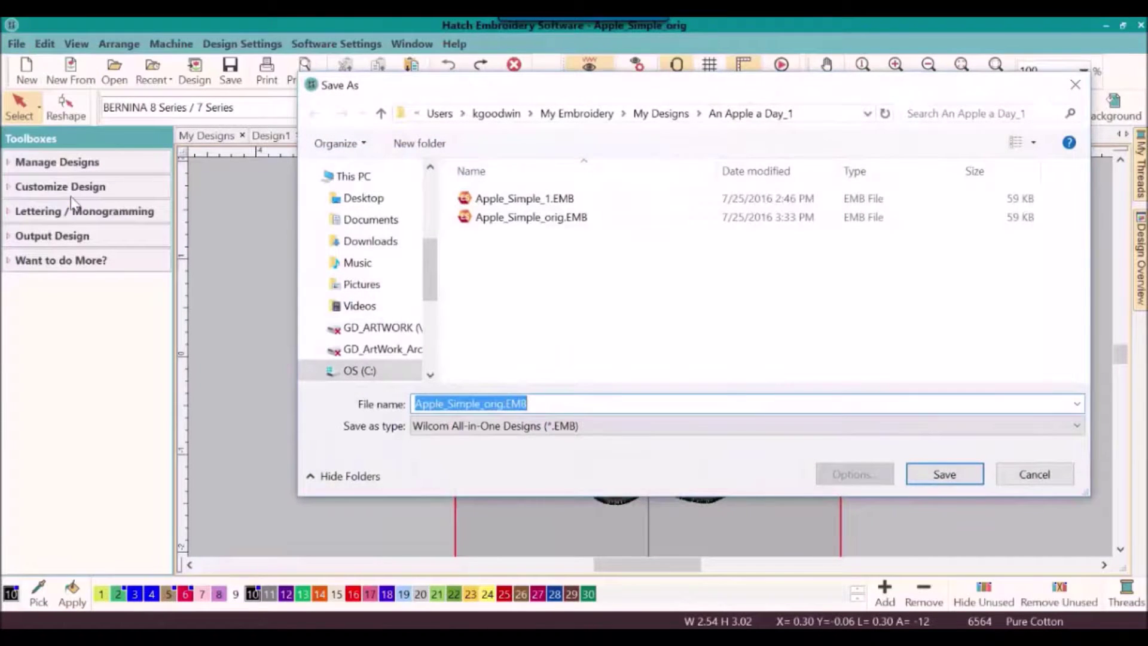
mouse_move(359, 370)
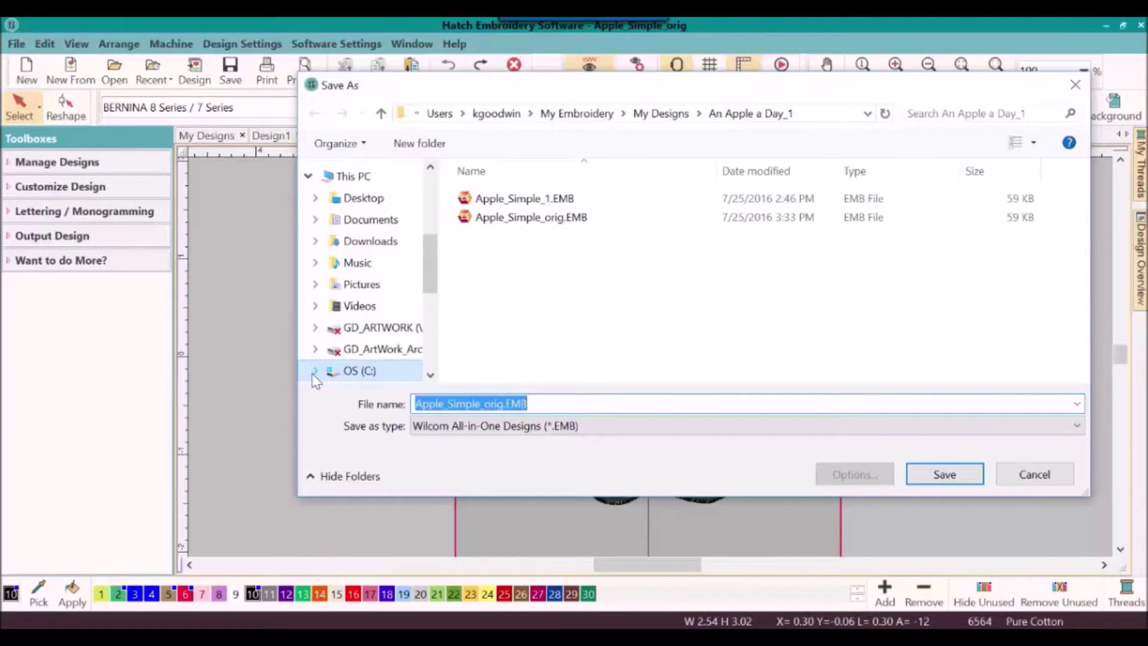
left_click(504, 404)
key("BackSpace")
key("BackSpace")
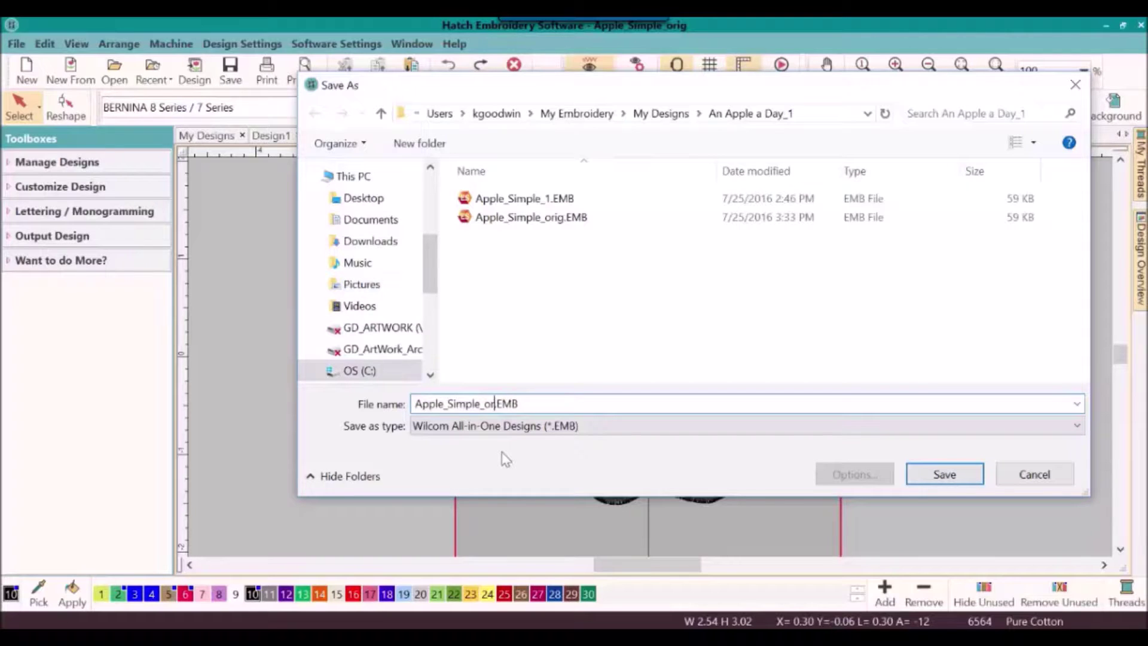
key("BackSpace")
key("BackSpace")
type("1")
left_click(940, 477)
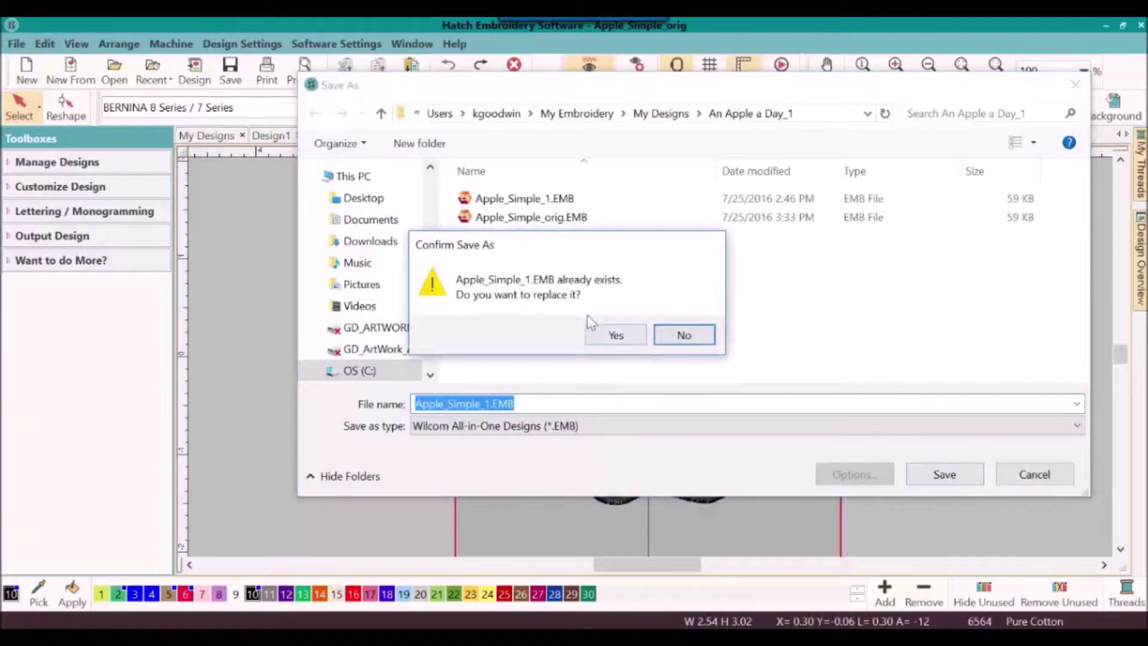
left_click(605, 338)
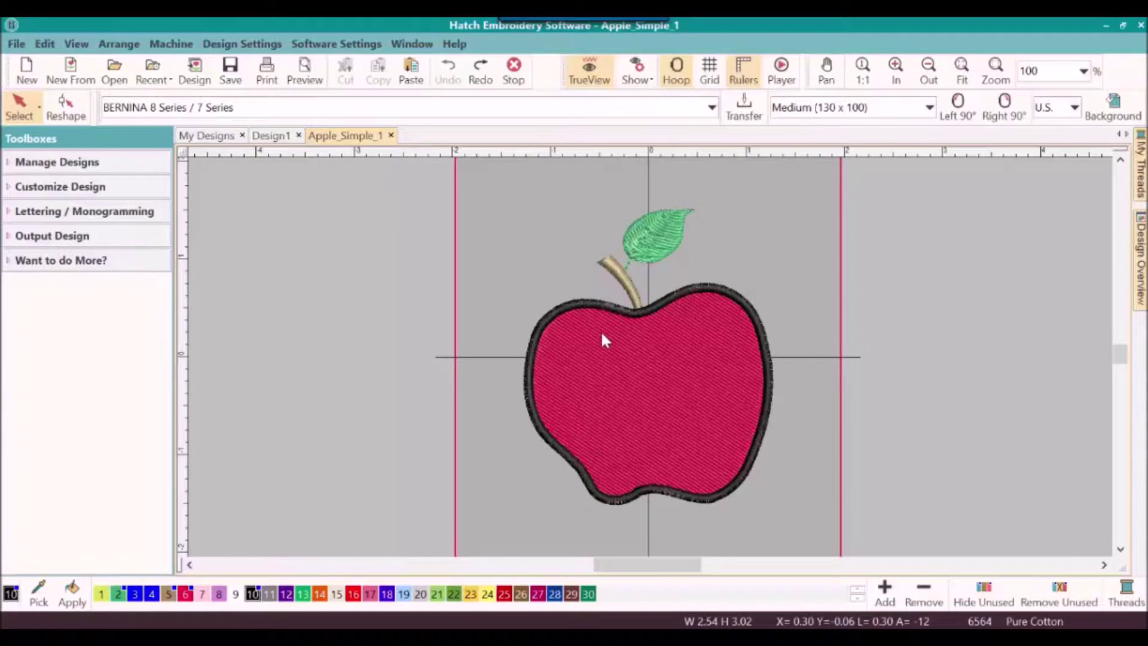
- Play back the apple's stitching at increased speed through to the final stitch, 6564
left_click(782, 69)
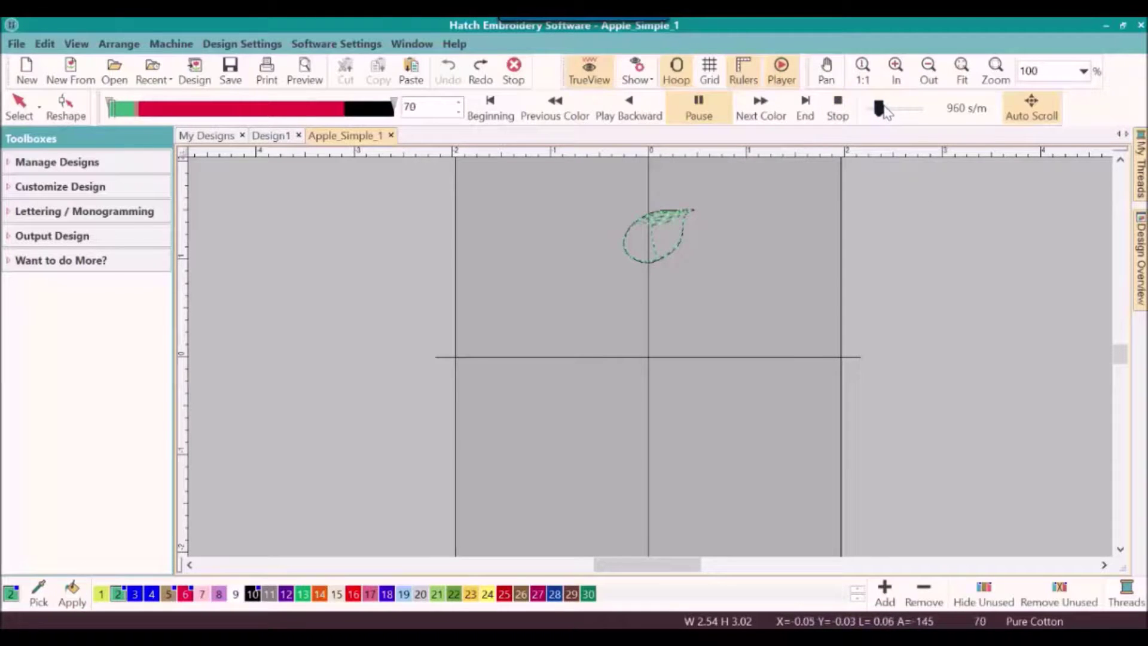
left_click_drag(878, 109, 911, 115)
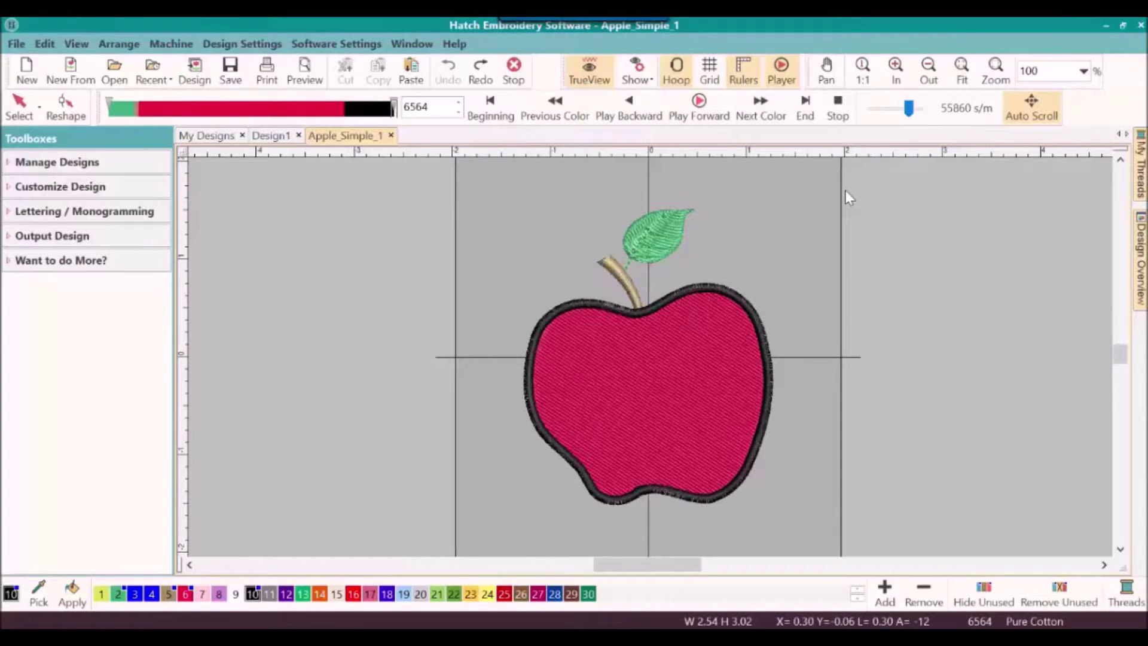
- Pick the red thread from the apple body and apply it to the black outline
left_click(37, 597)
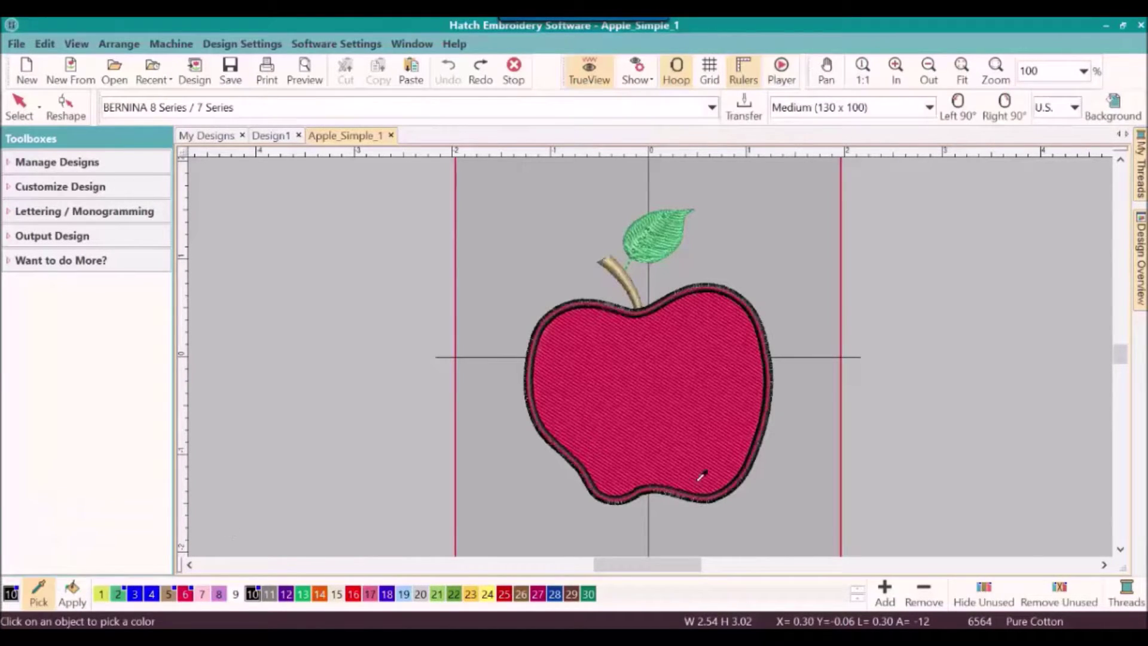
left_click(679, 391)
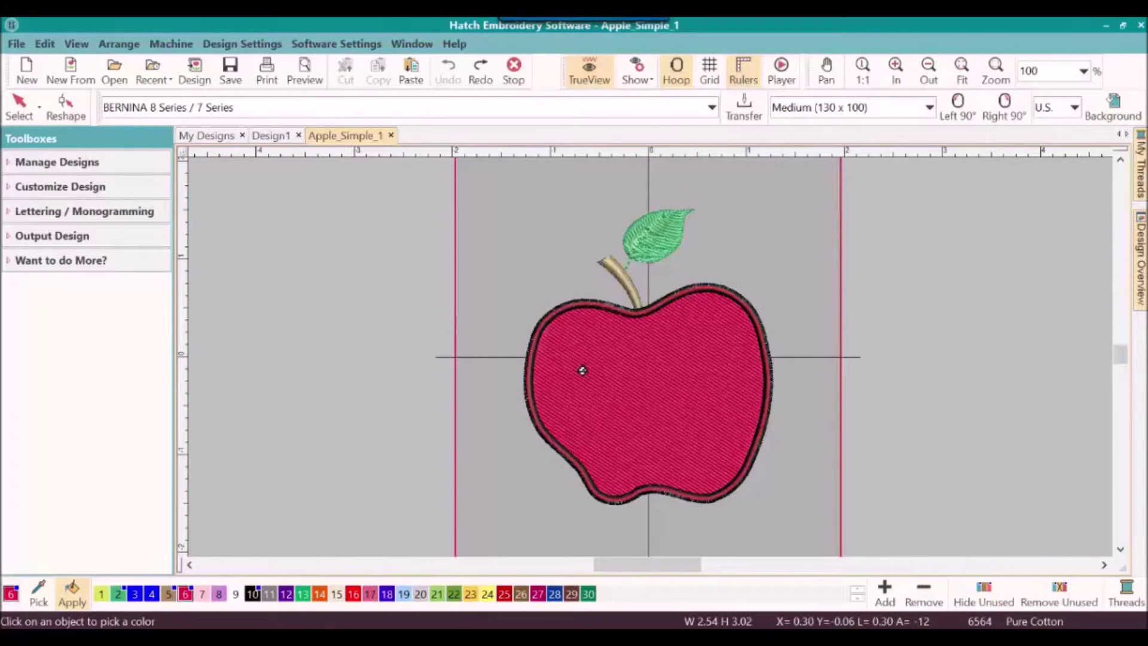
left_click(527, 365)
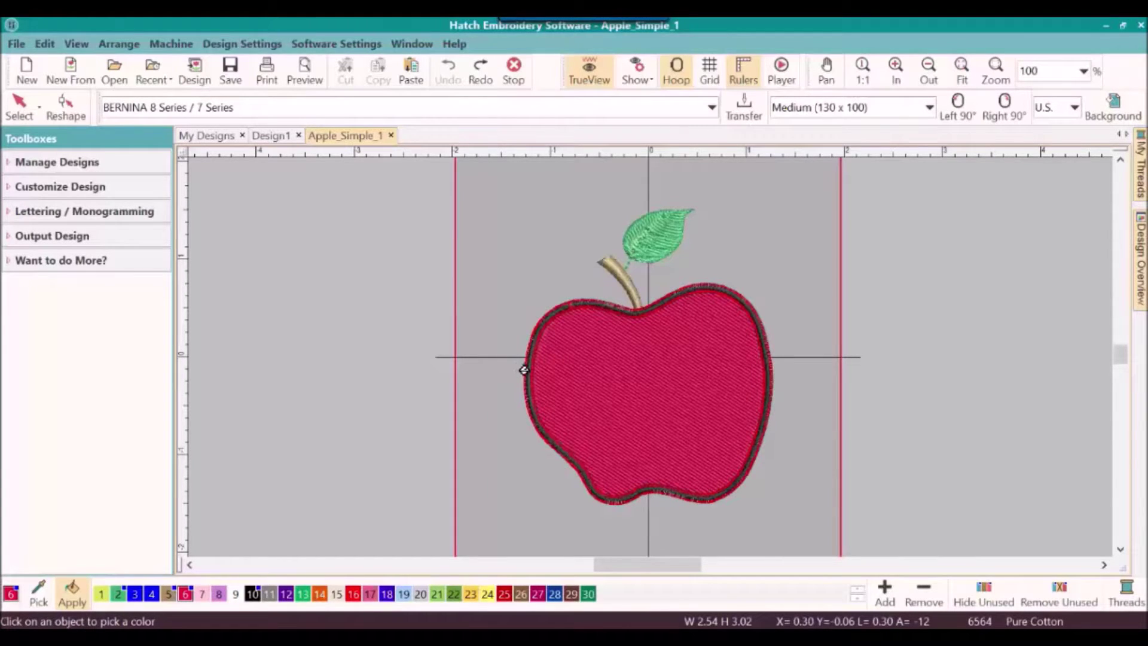
left_click(524, 369)
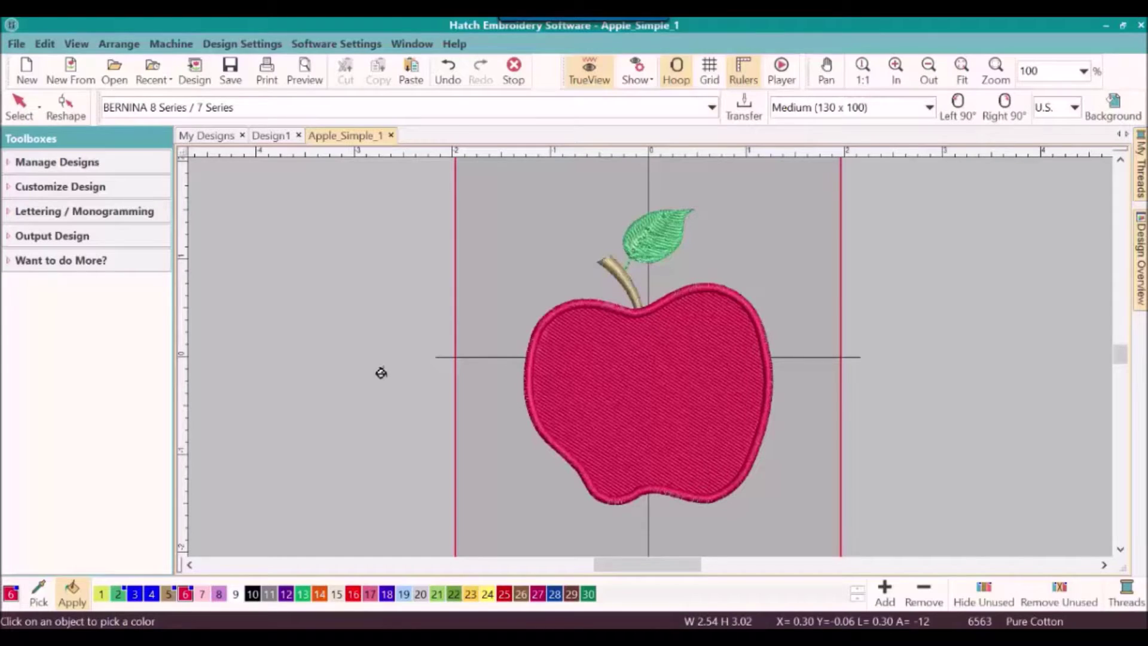
- Undo the red recolouring so the apple outline returns to its dark thread
left_click(453, 68)
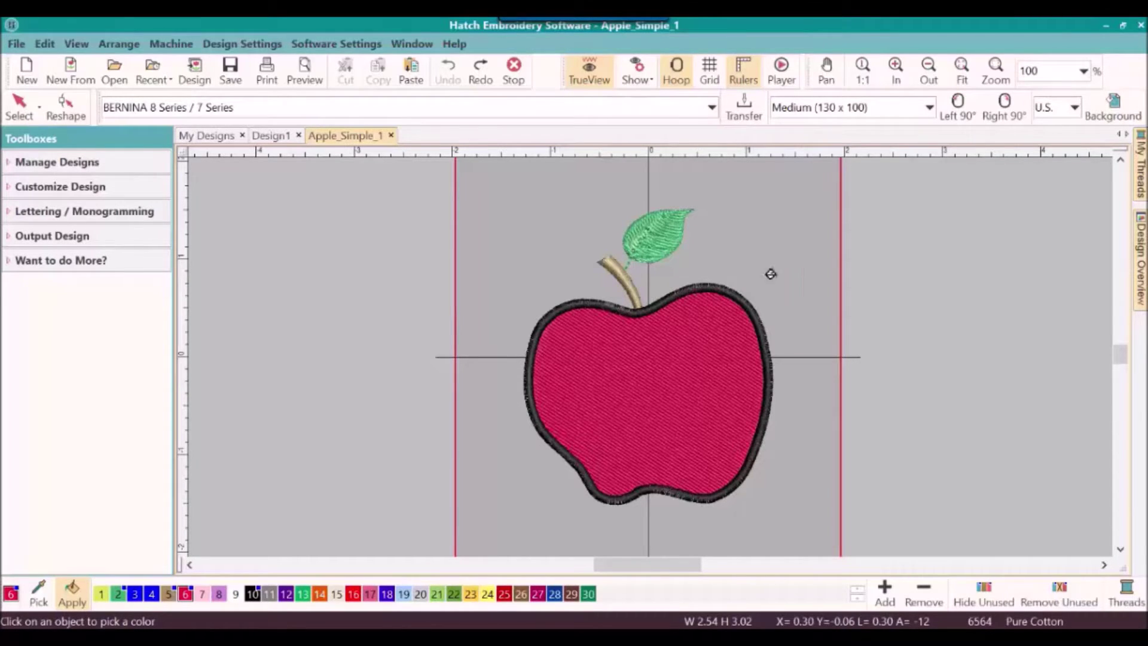
- Select the whole apple (2.525 x 3.016 in) and toggle TrueView off and back on
left_click(19, 106)
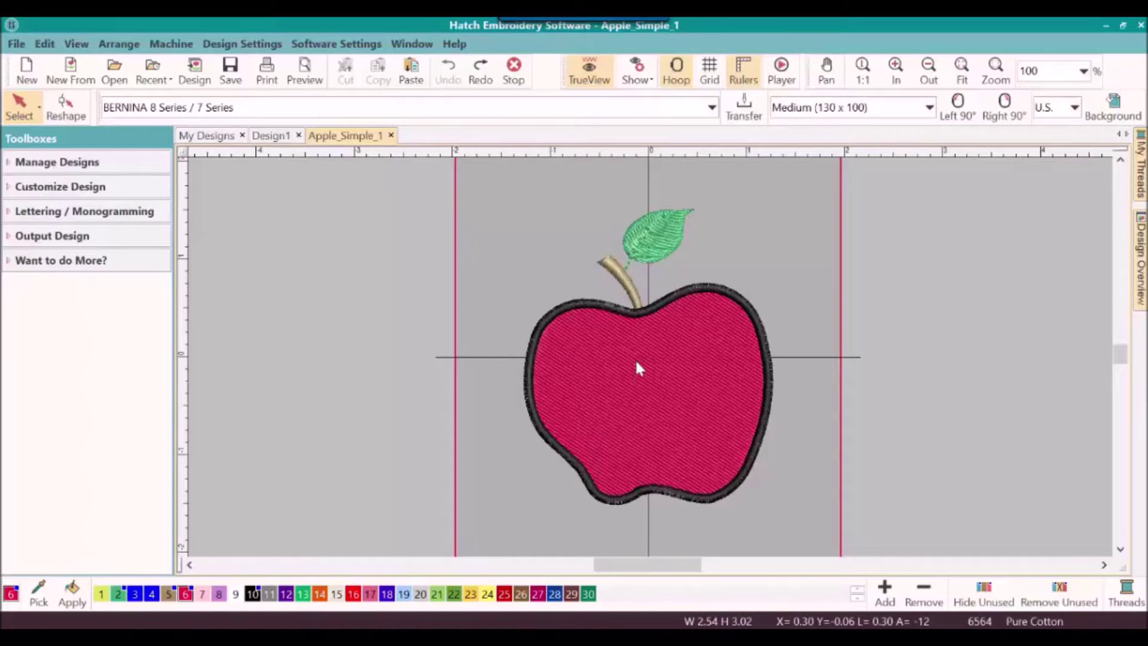
left_click(636, 363)
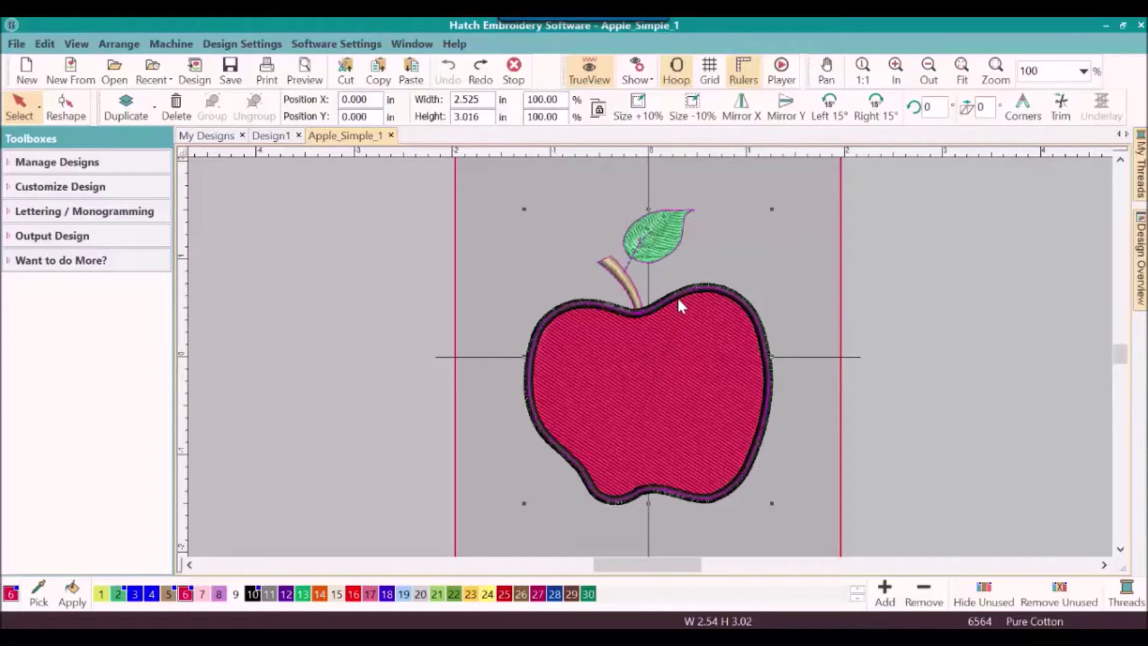
left_click(589, 68)
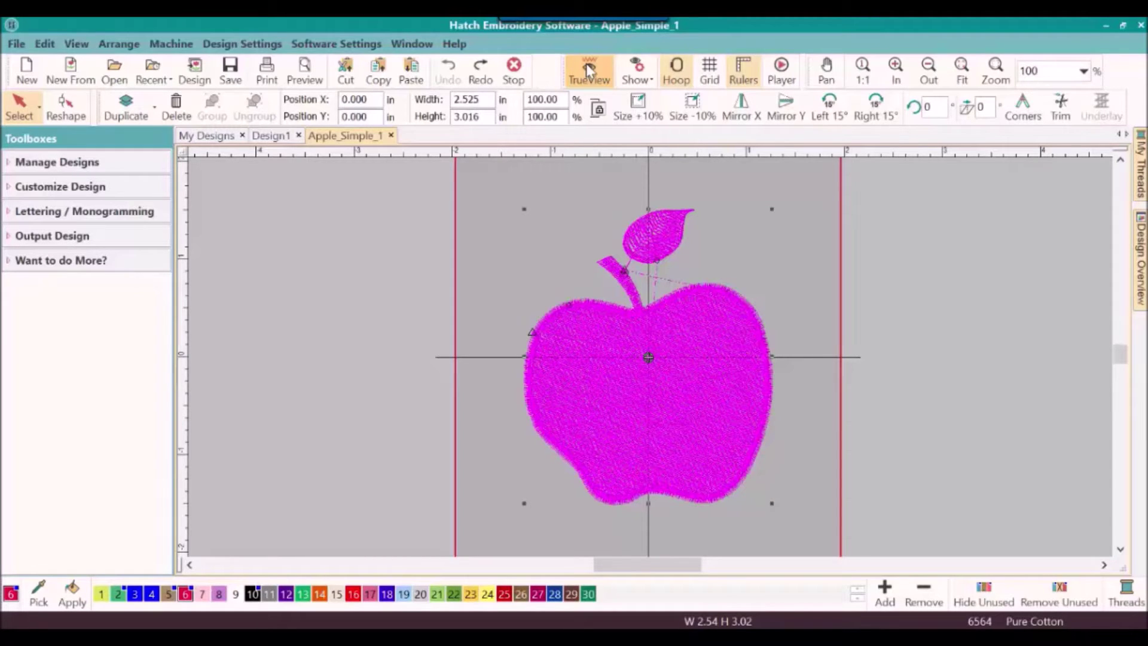
left_click(591, 74)
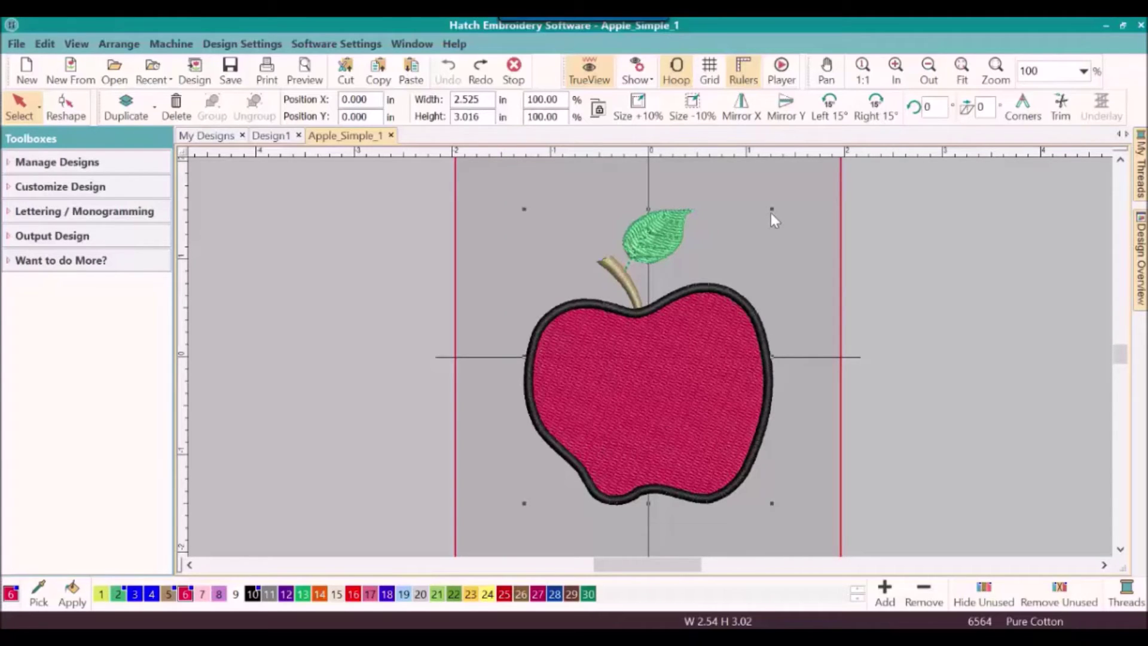
- Enlarge the apple proportionally to about 142%, roughly 3.59 x 4.29 in, and zoom to fit
mouse_move(772, 214)
left_mouse_down()
mouse_move(777, 205)
mouse_move(740, 253)
mouse_move(748, 243)
left_mouse_up()
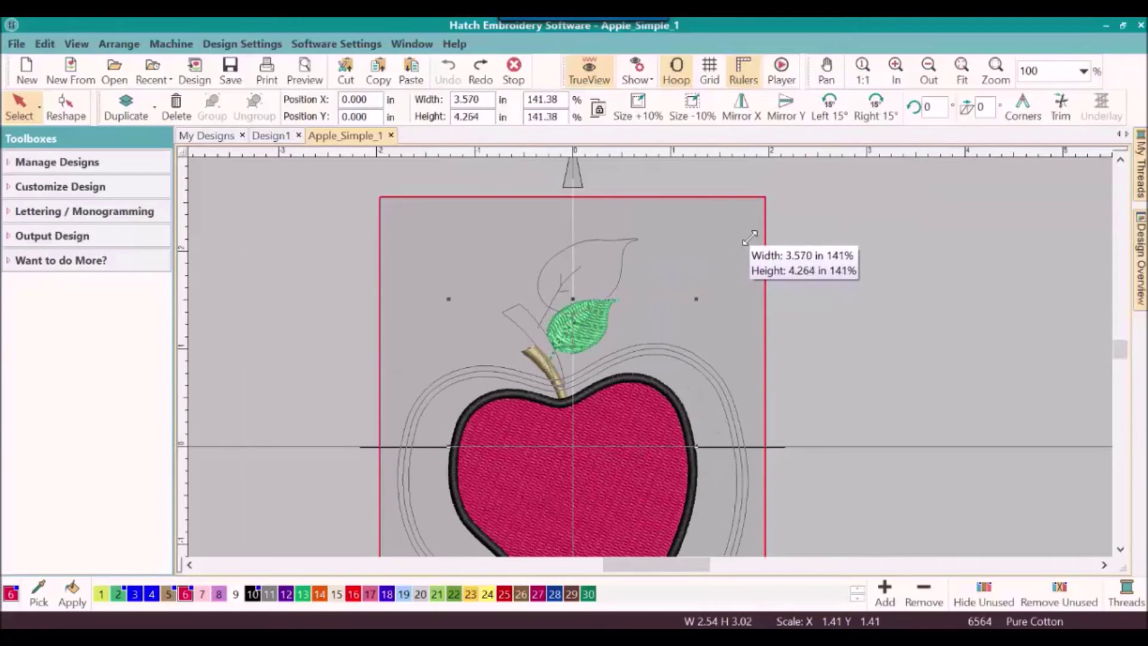
left_click_drag(748, 243, 748, 236)
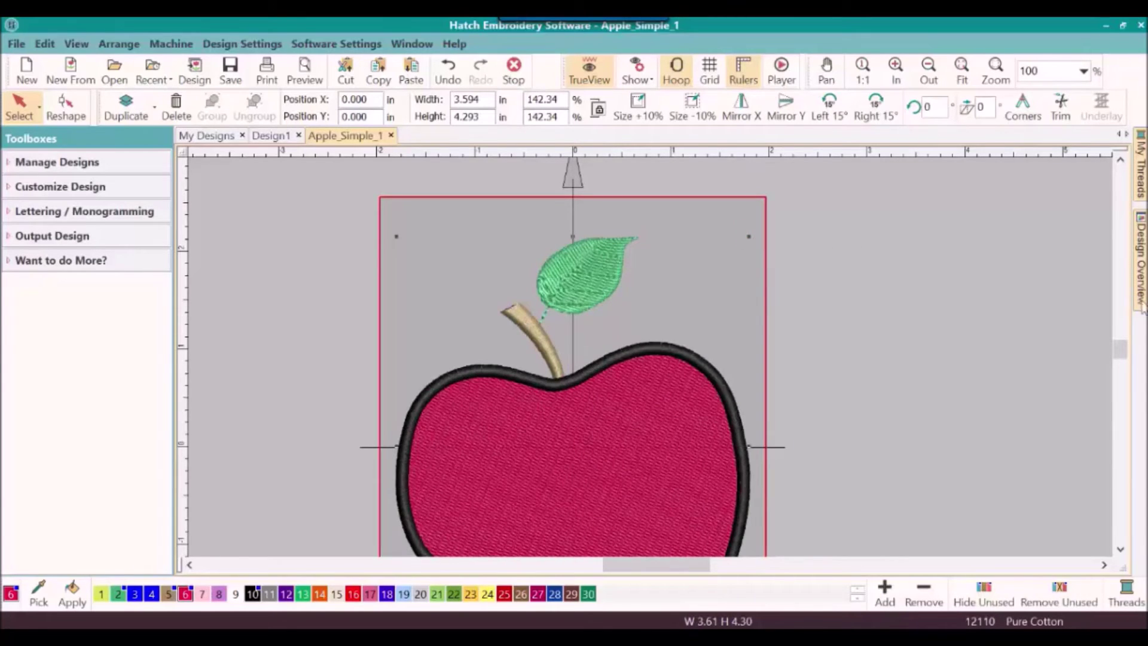
left_click_drag(1121, 359, 1121, 361)
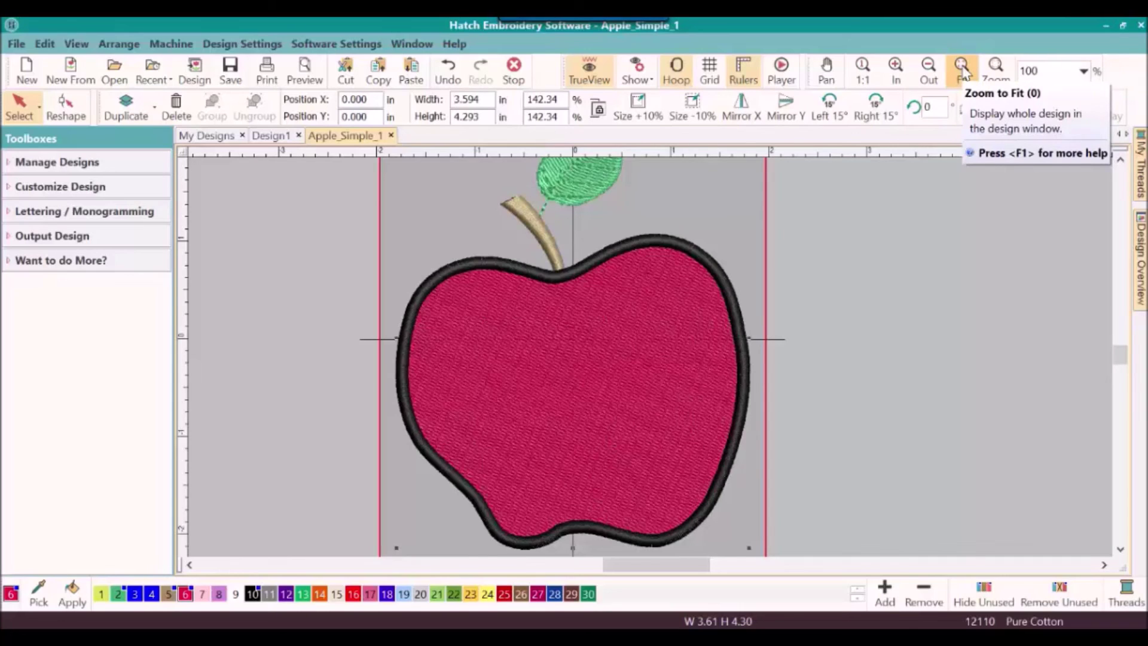
left_click(964, 71)
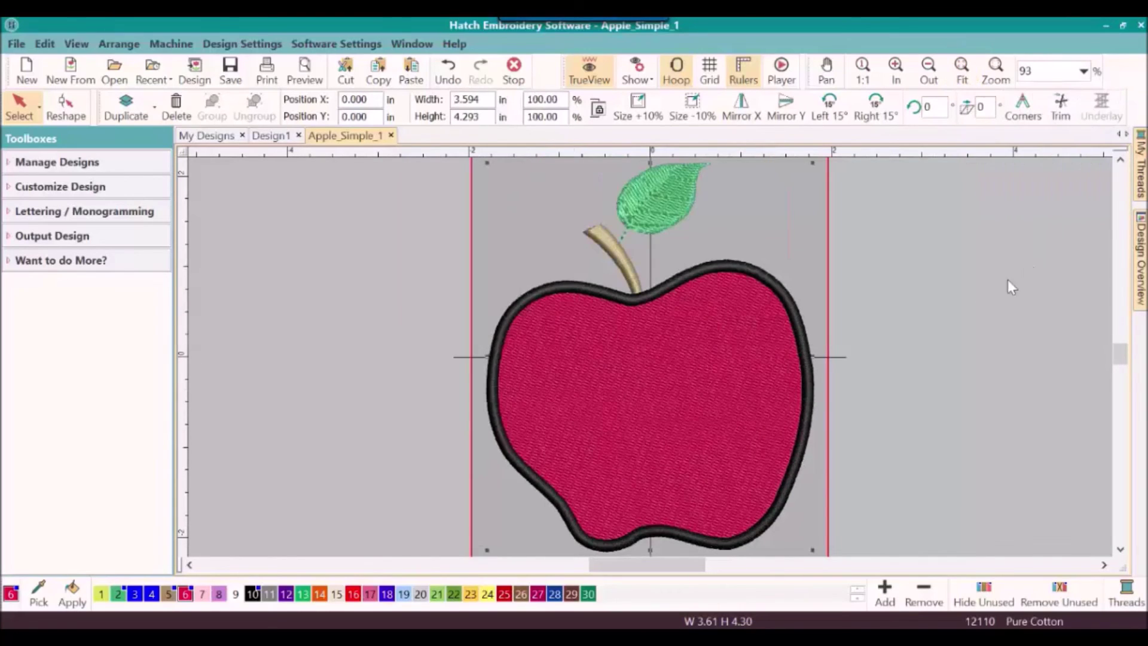